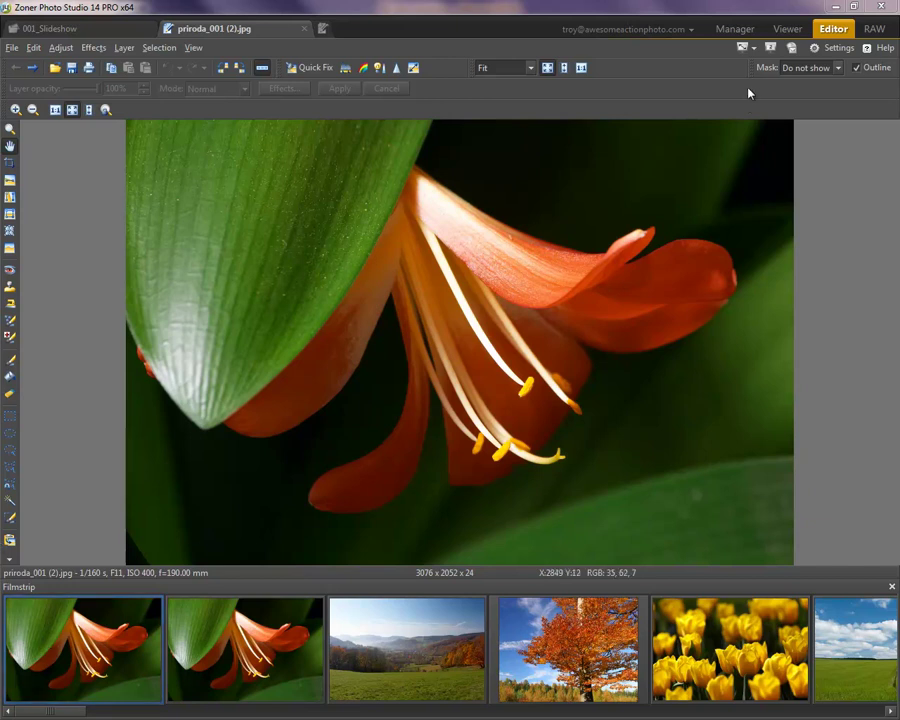
Step: Open priroda_001 (2).jpg from the Manager's 001_Slideshow folder in the Editor
click(742, 33)
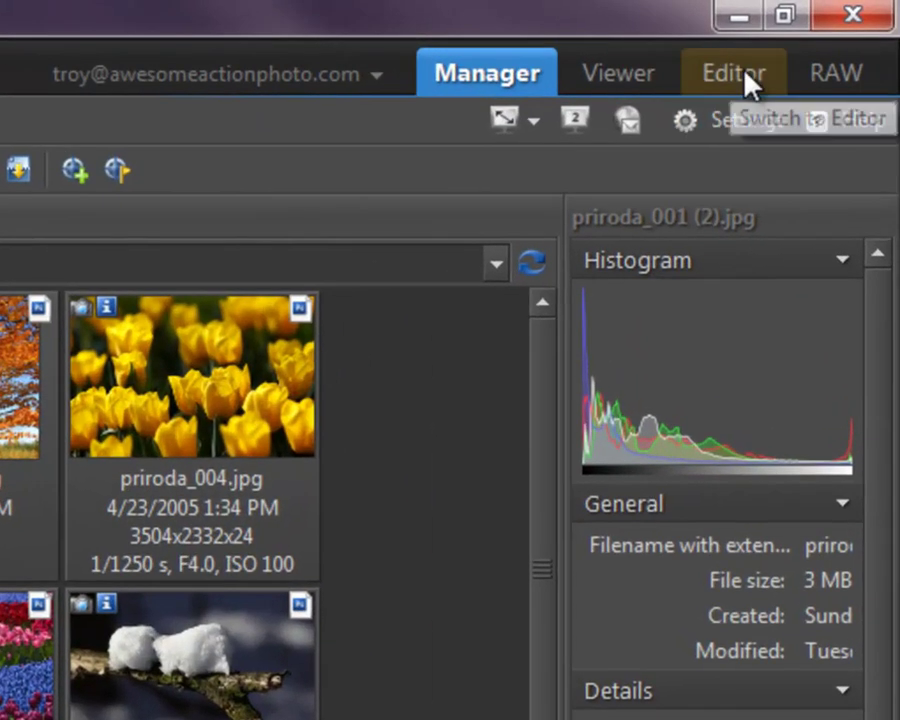
click(748, 82)
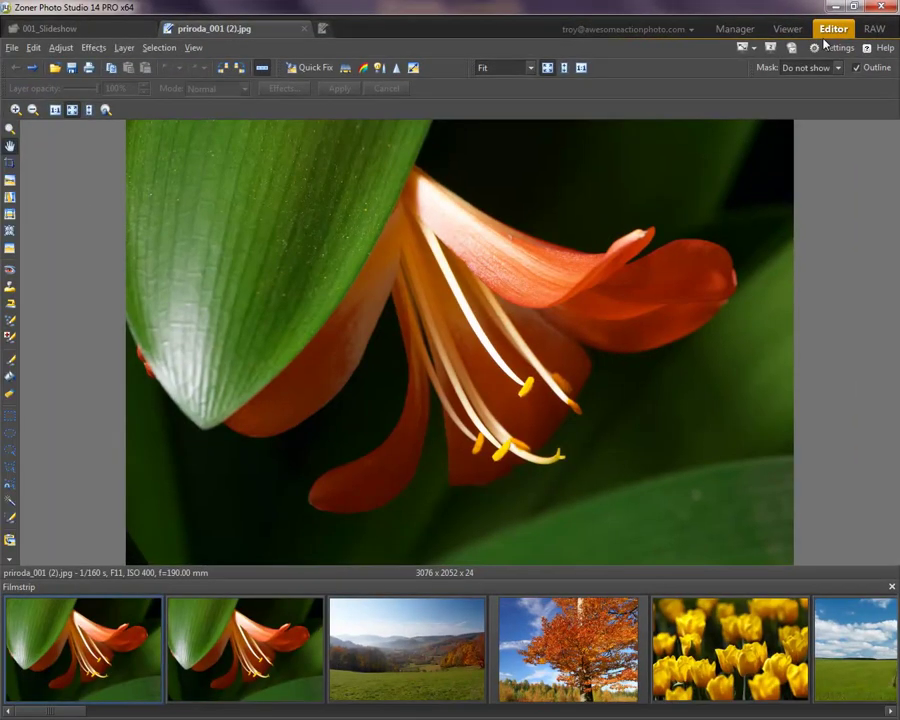
click(736, 30)
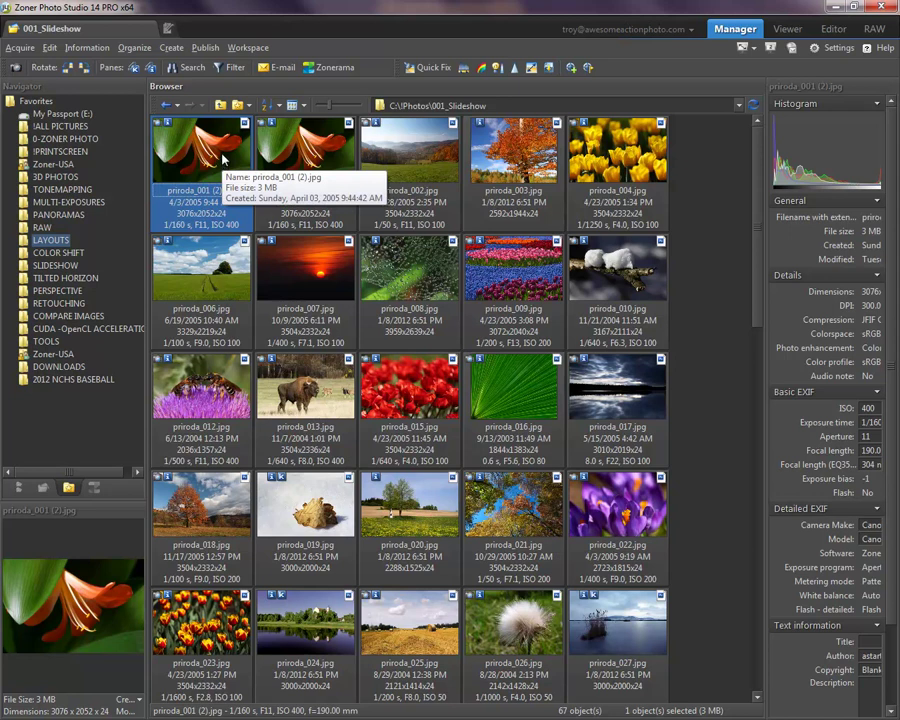
double_click(160, 120)
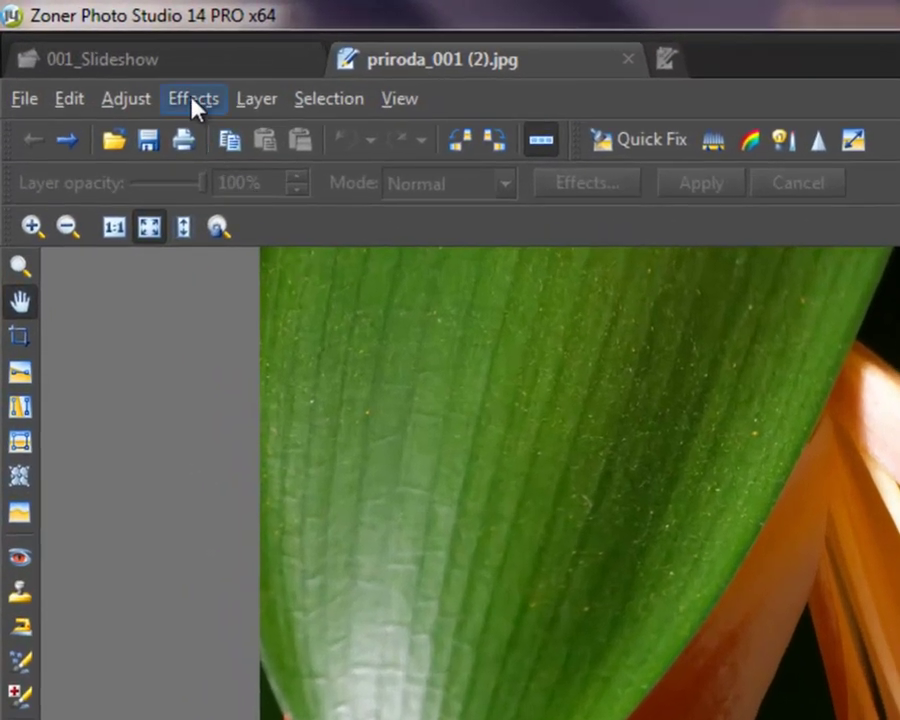
Step: Start the Shift Colors effect with the preview off, remove the existing color entry and restore the default settings
click(193, 99)
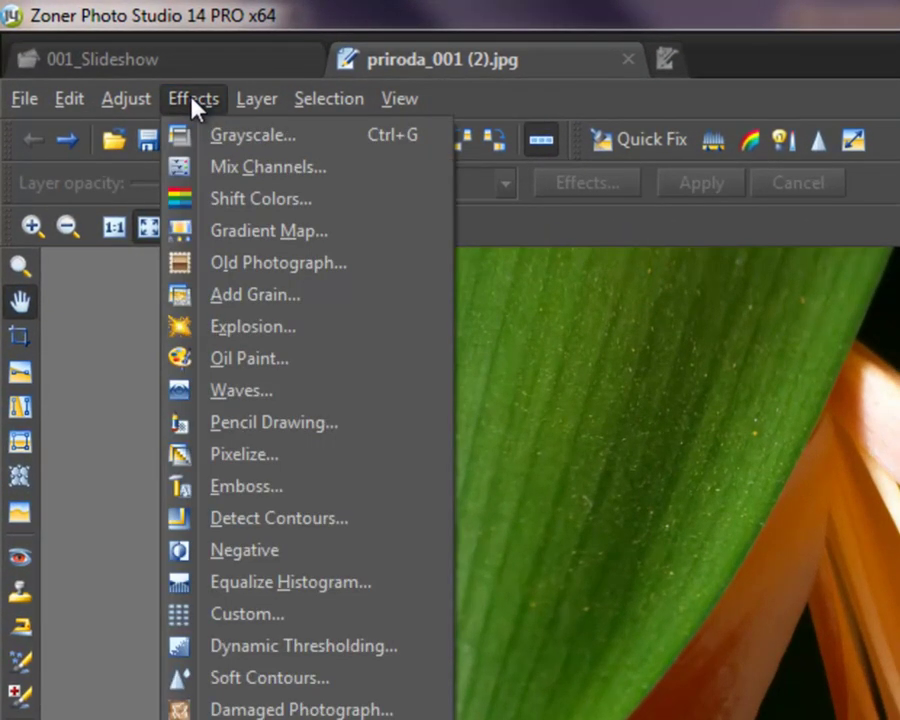
click(225, 205)
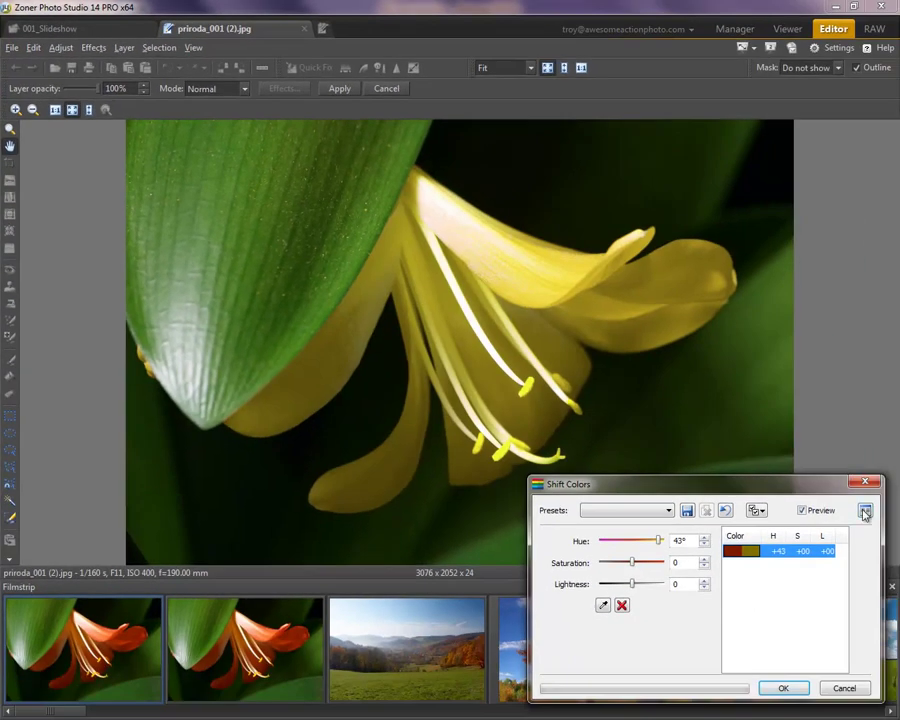
click(801, 510)
mouse_move(797, 484)
mouse_down()
mouse_move(795, 460)
mouse_move(798, 491)
mouse_up()
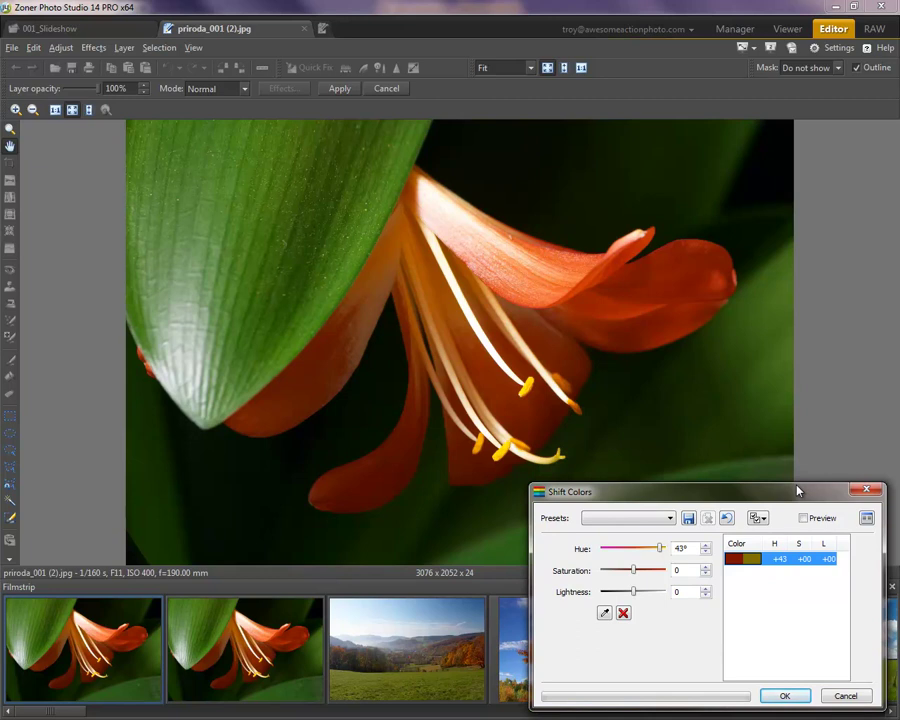
click(624, 613)
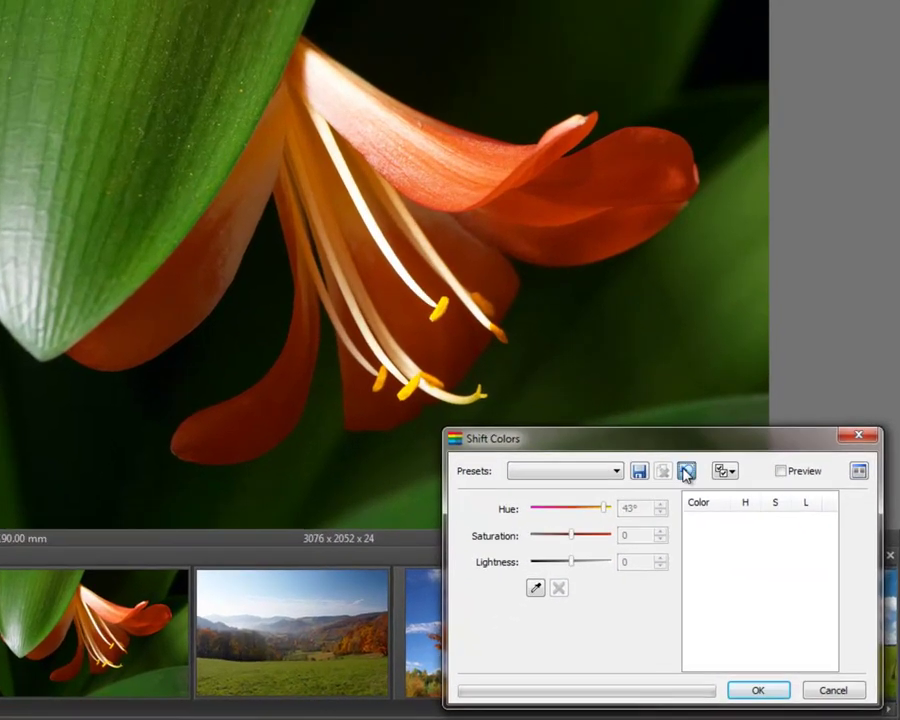
click(726, 517)
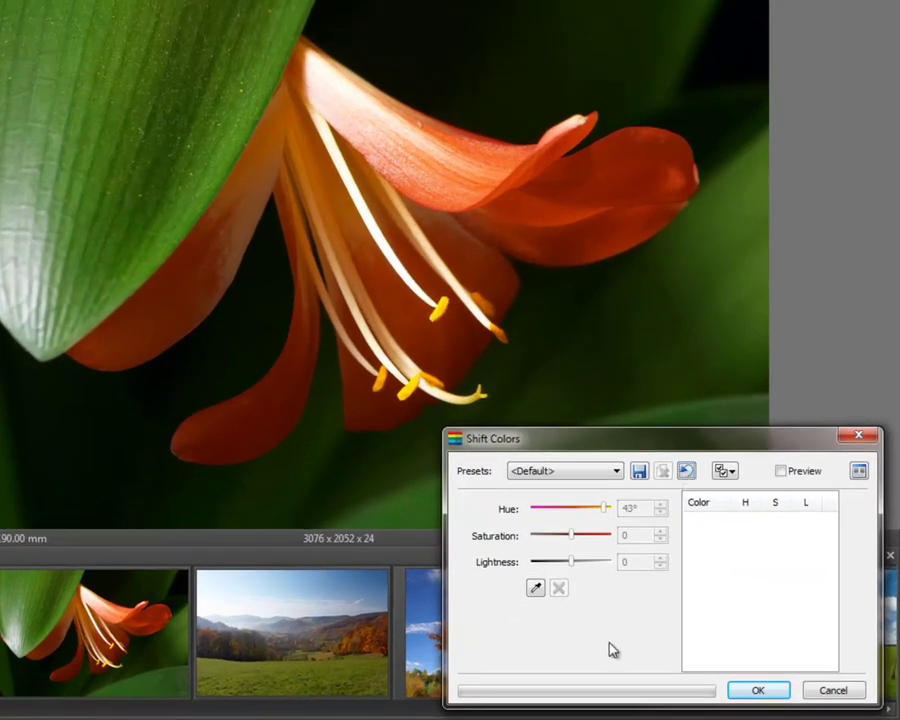
Step: Sample the red of the upper-right flower petal, shift its hue to 43° and turn on the preview
click(537, 589)
click(633, 139)
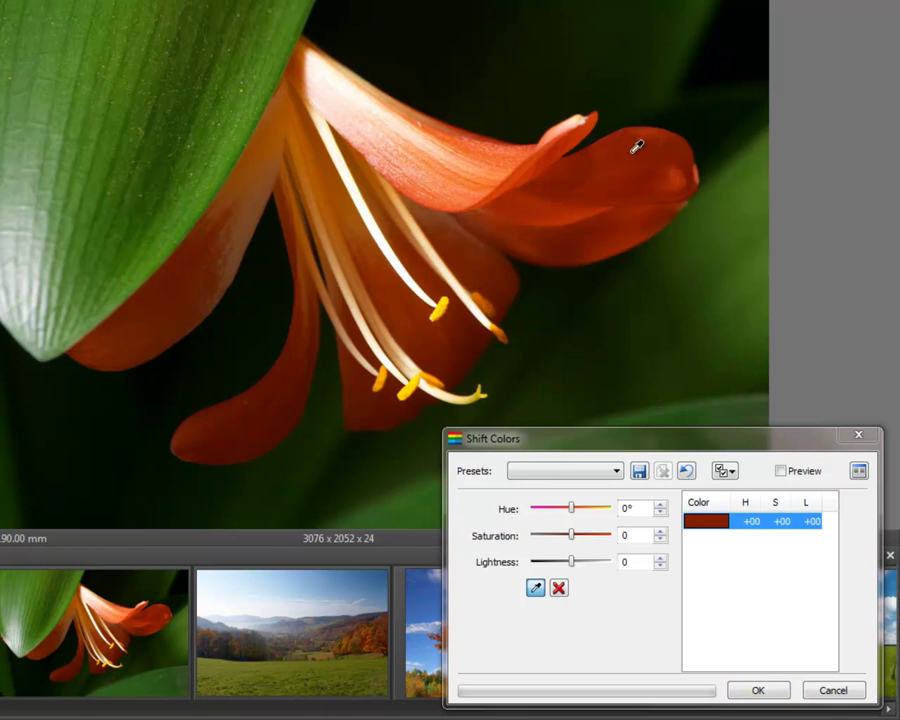
mouse_move(719, 526)
click(575, 510)
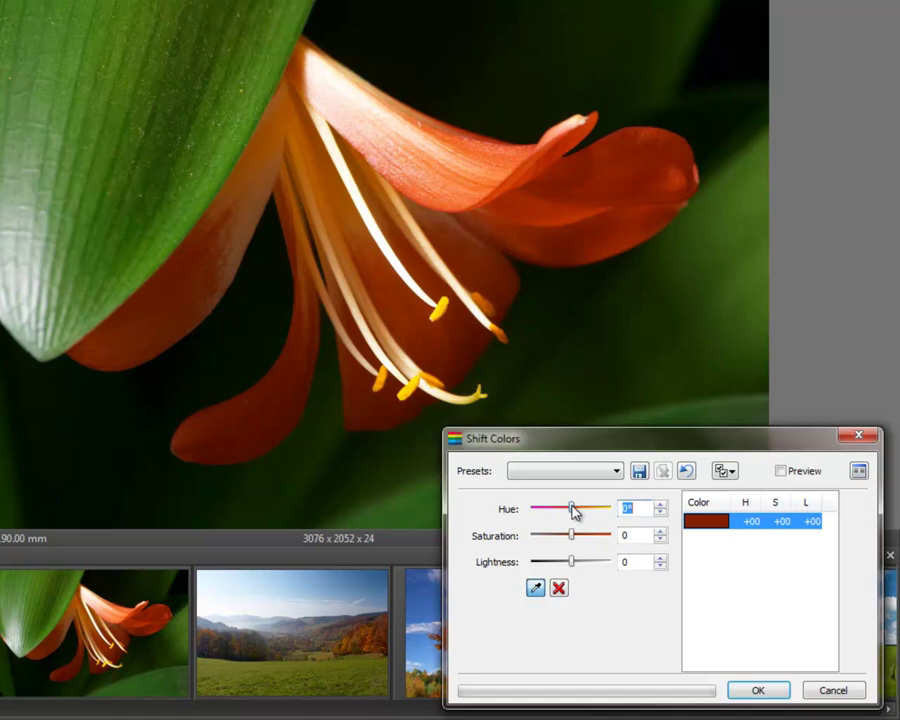
drag(575, 511, 606, 511)
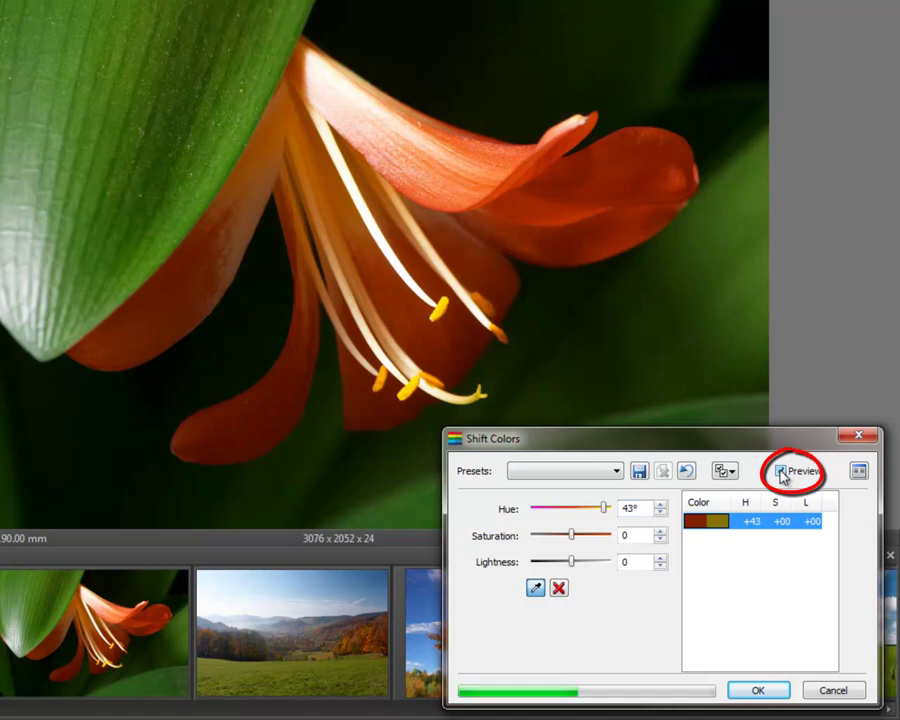
click(781, 472)
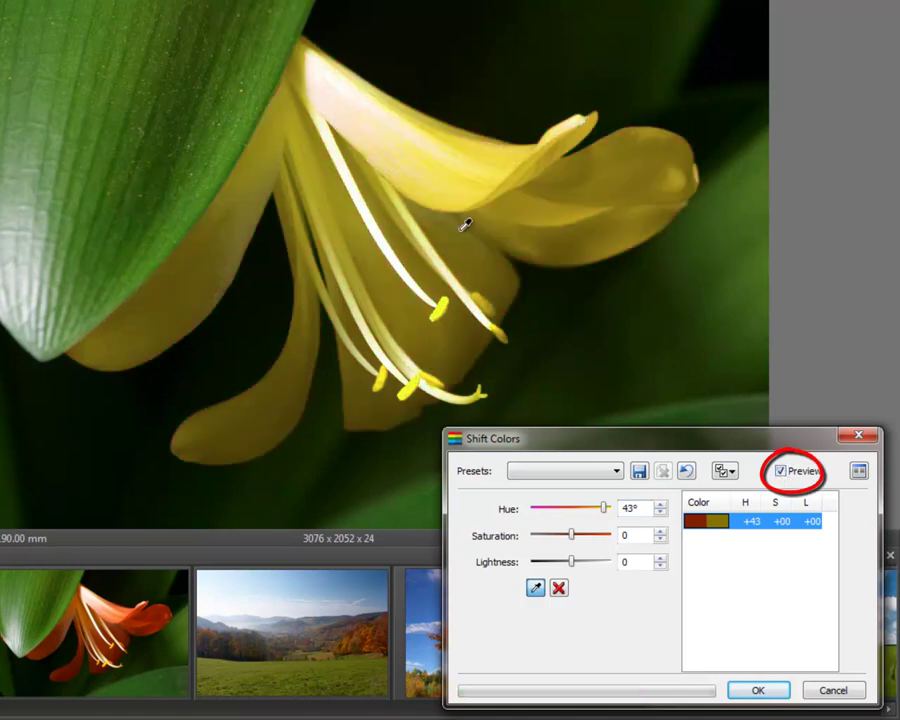
Step: Set the red entry's hue to 37°, saturation to 56 and lightness to 9, and compare with the original photo
mouse_move(604, 506)
mouse_down()
mouse_move(538, 508)
mouse_move(601, 516)
mouse_up()
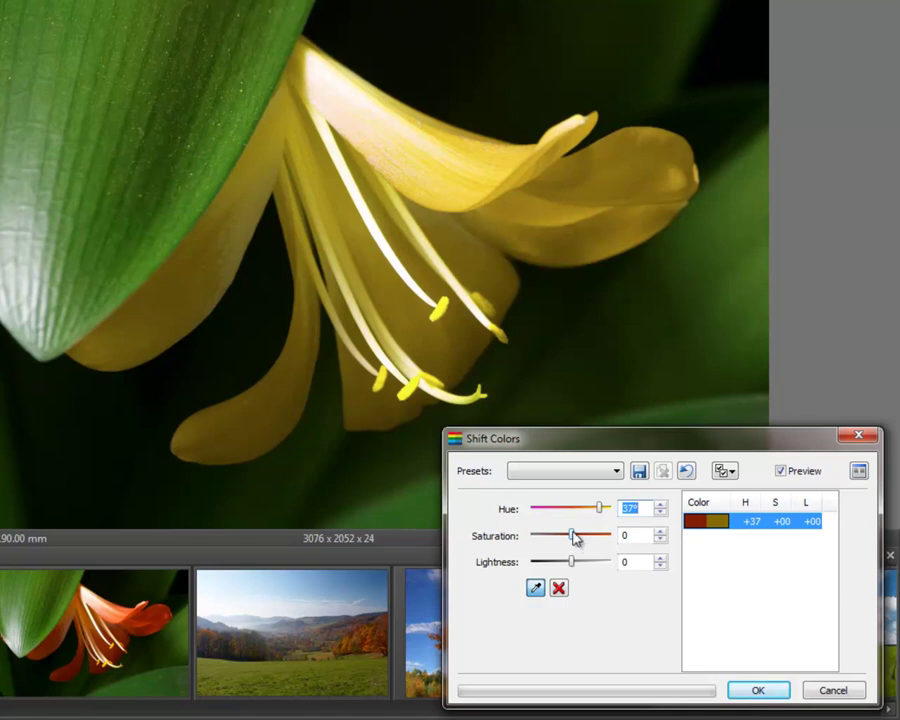
drag(574, 537, 596, 545)
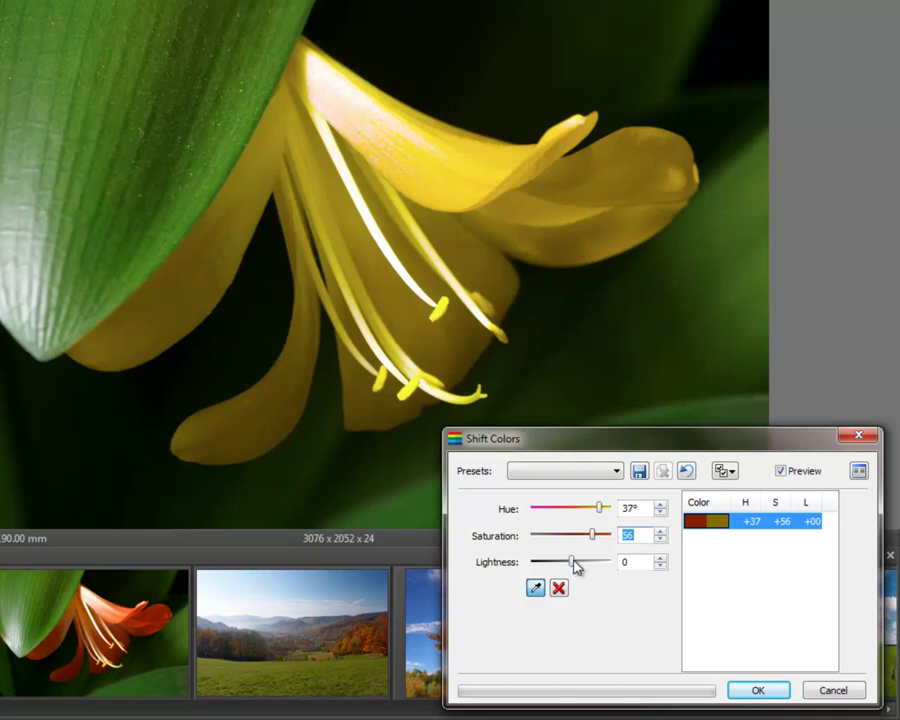
click(572, 563)
drag(575, 565, 586, 570)
click(781, 471)
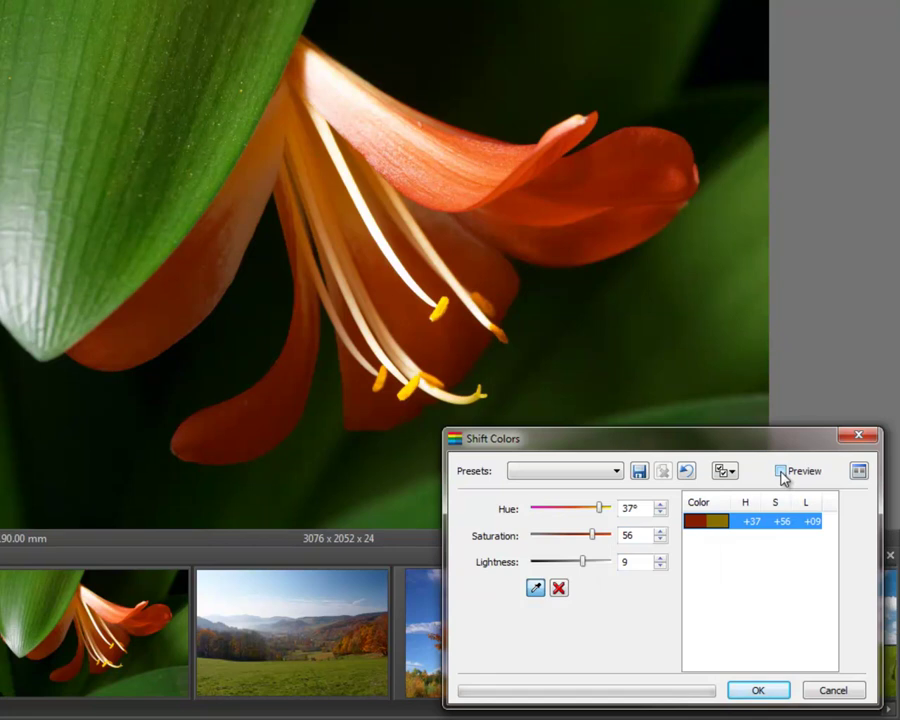
click(781, 471)
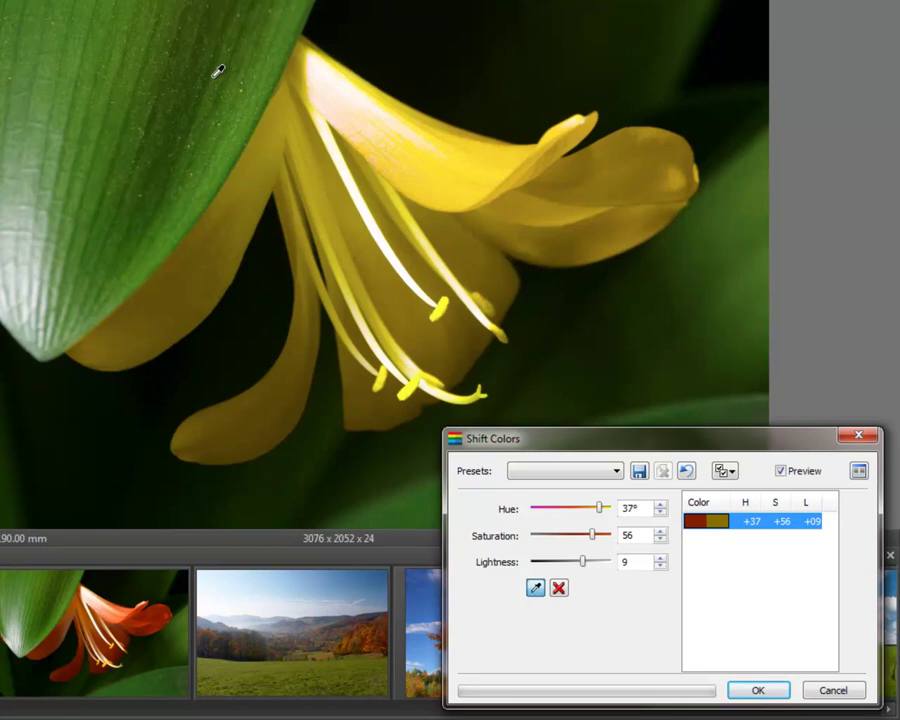
Step: Sample the green of the large leaf and set its hue to -1° and saturation to -100
click(222, 73)
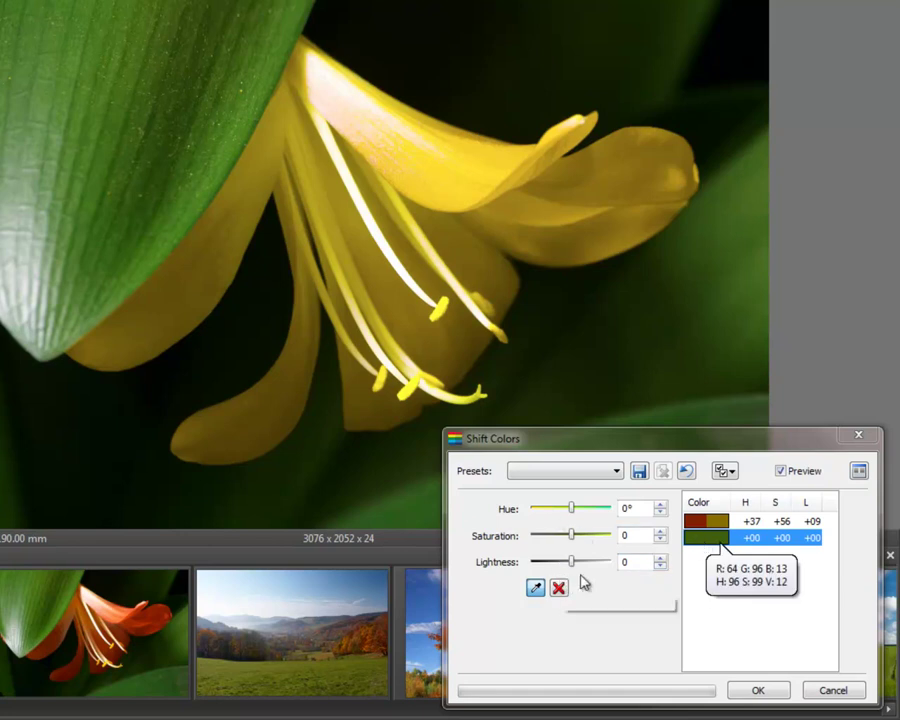
click(573, 509)
mouse_move(573, 509)
mouse_down()
mouse_move(593, 514)
mouse_move(542, 516)
mouse_move(573, 520)
mouse_up()
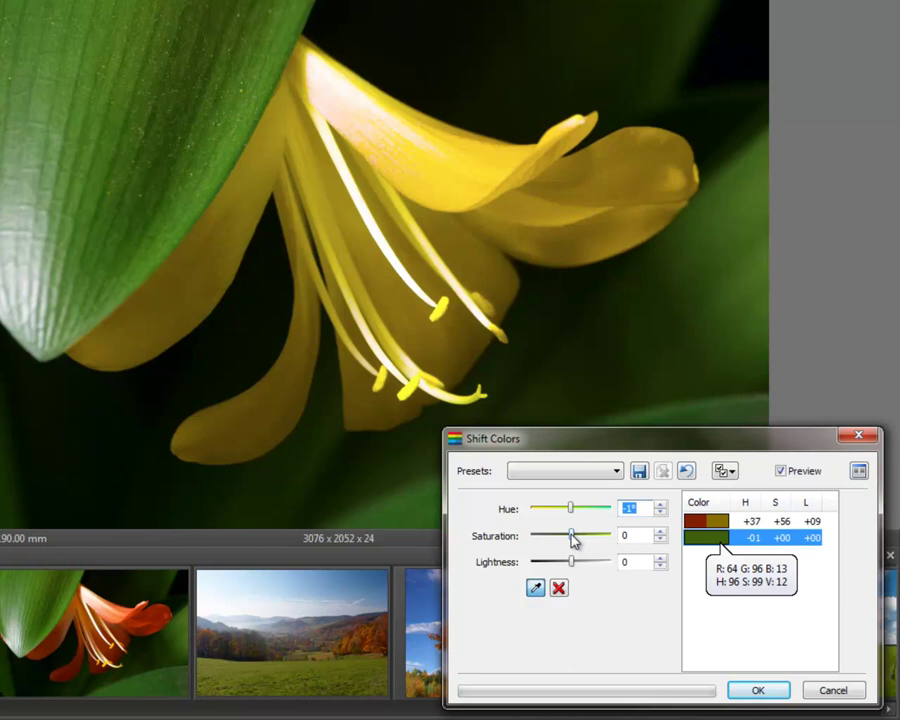
key(Tab)
drag(574, 540, 533, 540)
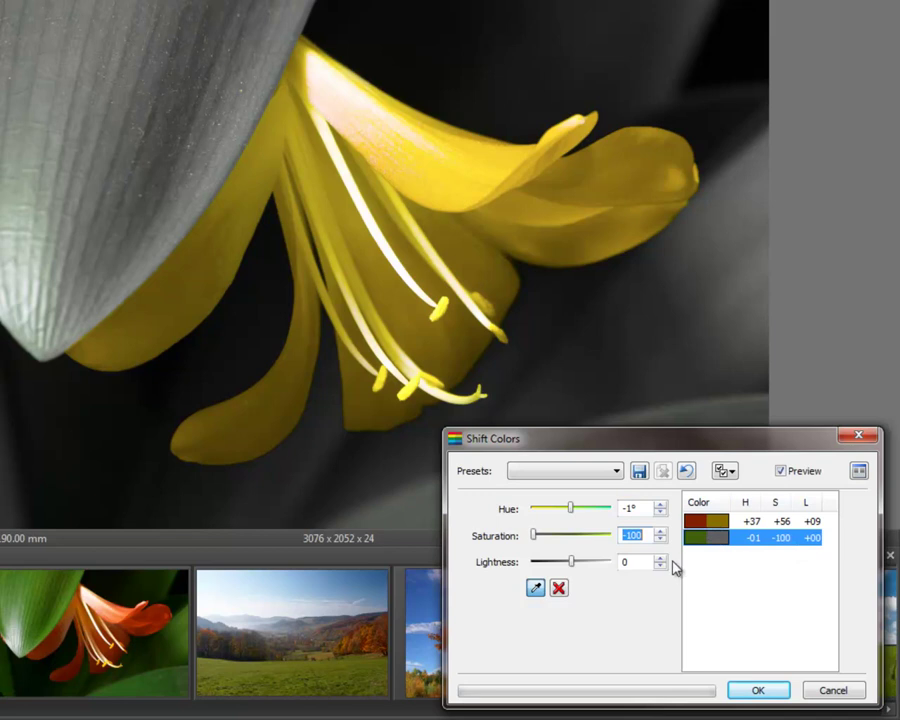
Step: Save the current color shifts as a preset named "shift colors"
click(639, 472)
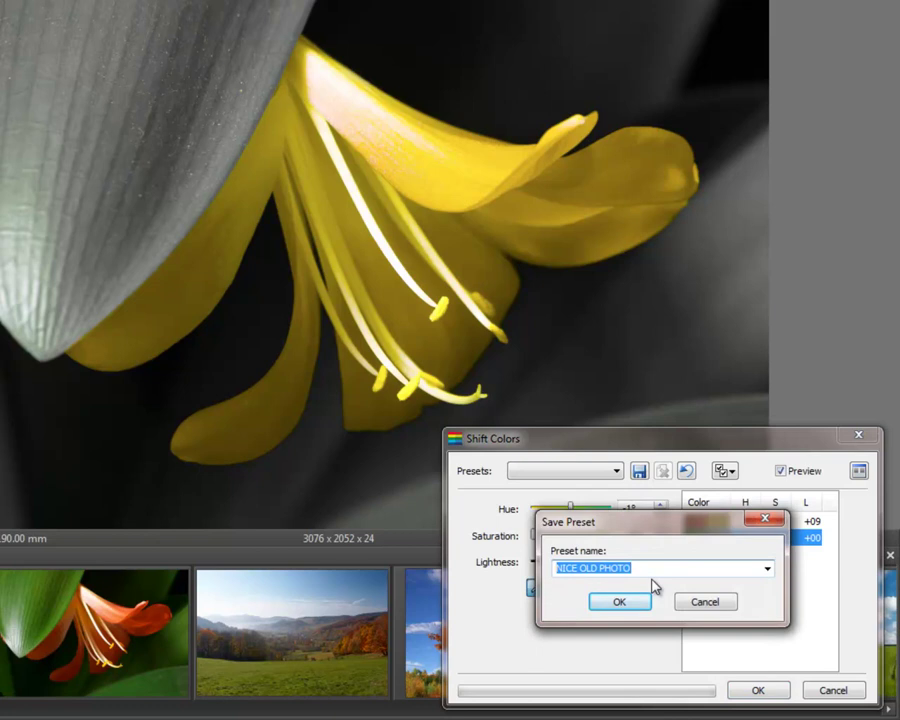
text(sh)
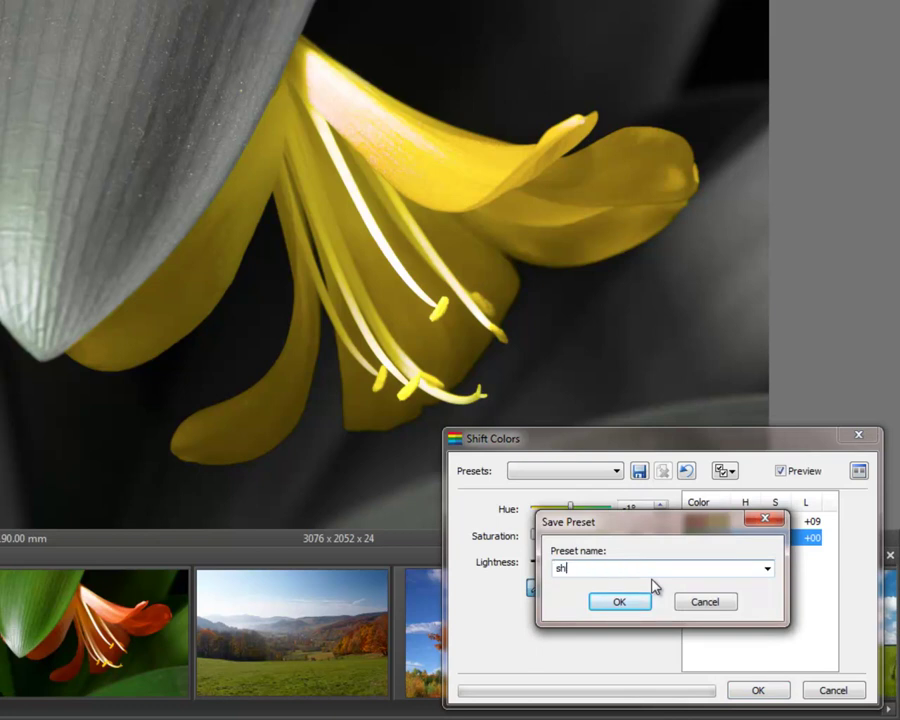
text(ift colors)
click(630, 603)
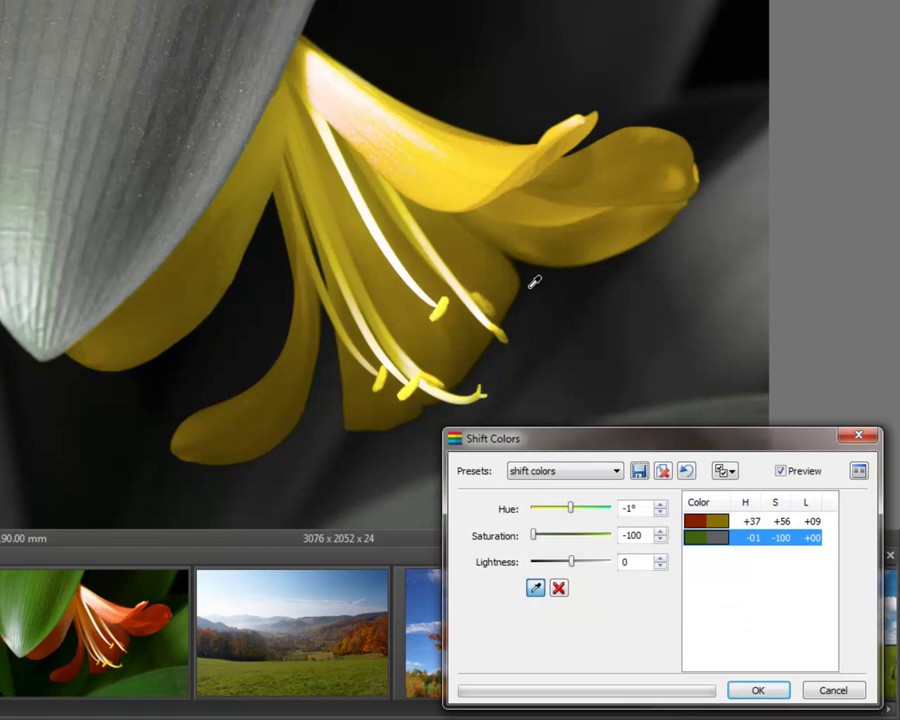
Step: Test the saved "shift colors" preset by applying it, switching to <Default> and applying it again
click(615, 471)
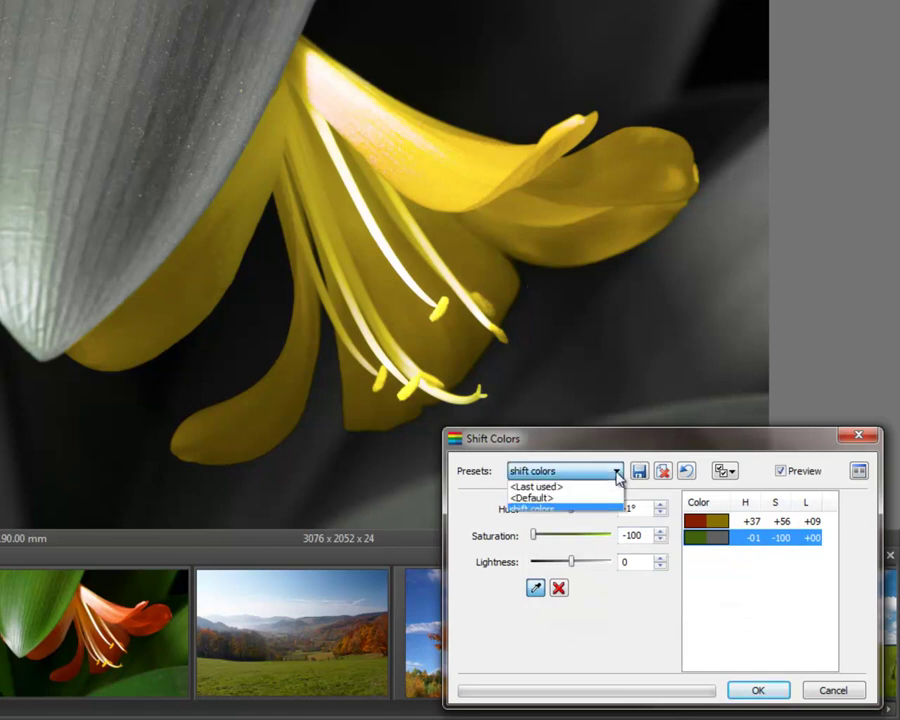
click(576, 510)
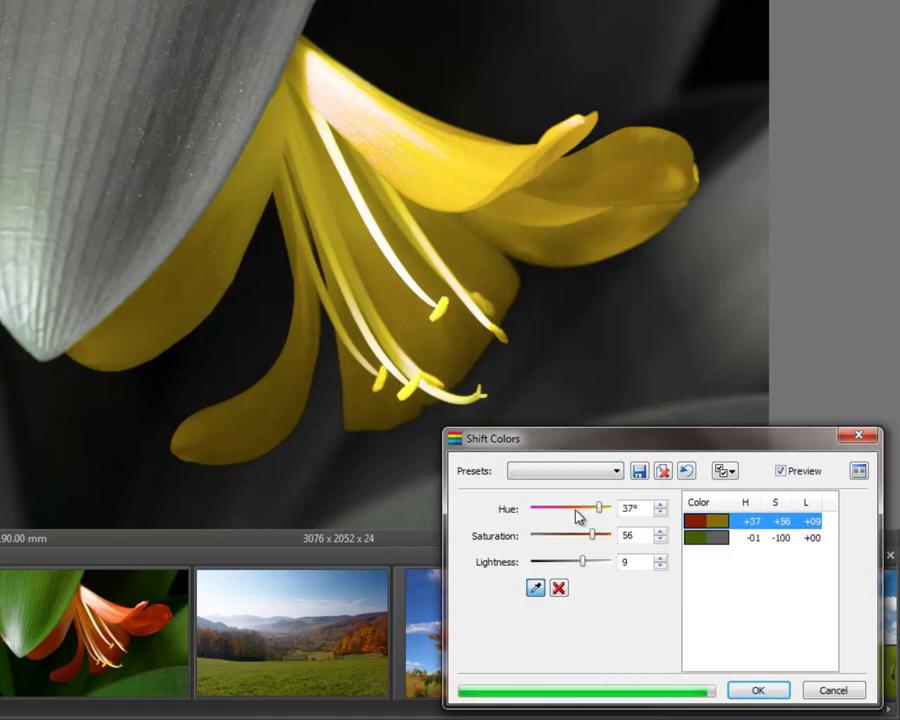
click(617, 474)
click(602, 498)
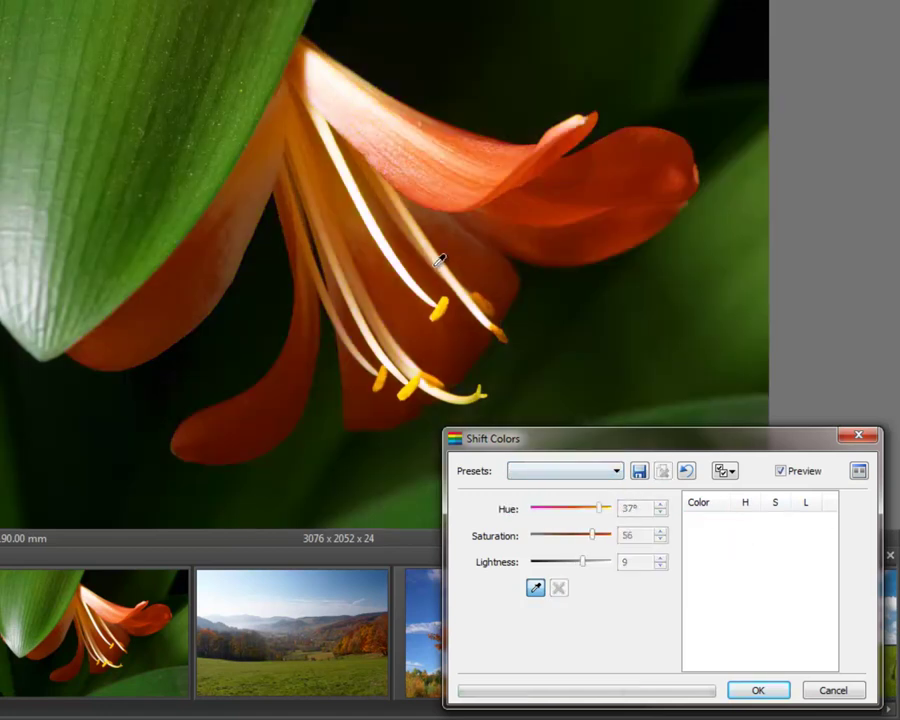
click(617, 471)
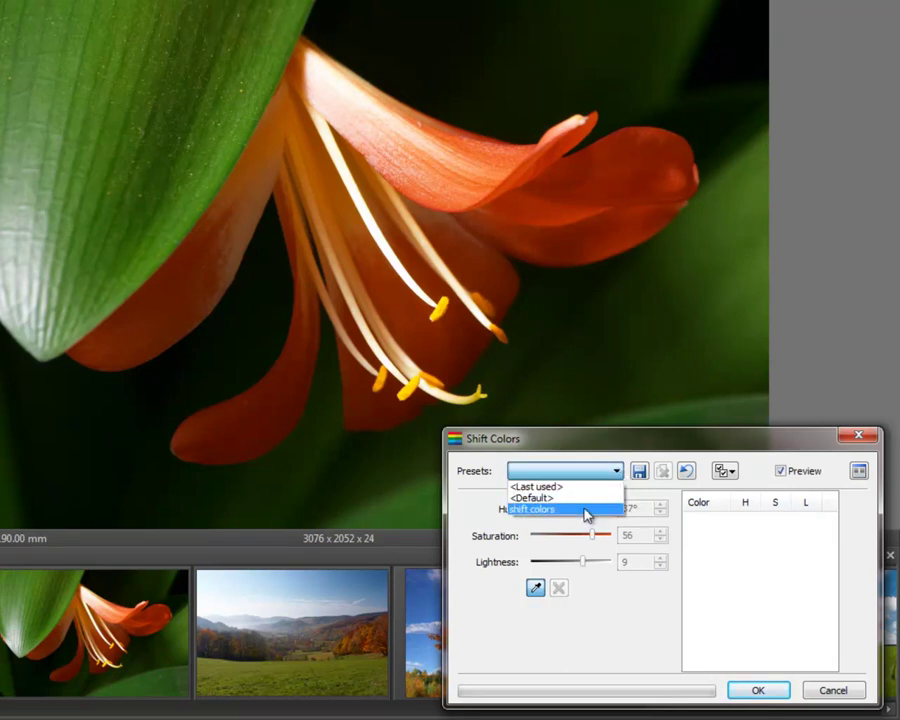
click(586, 512)
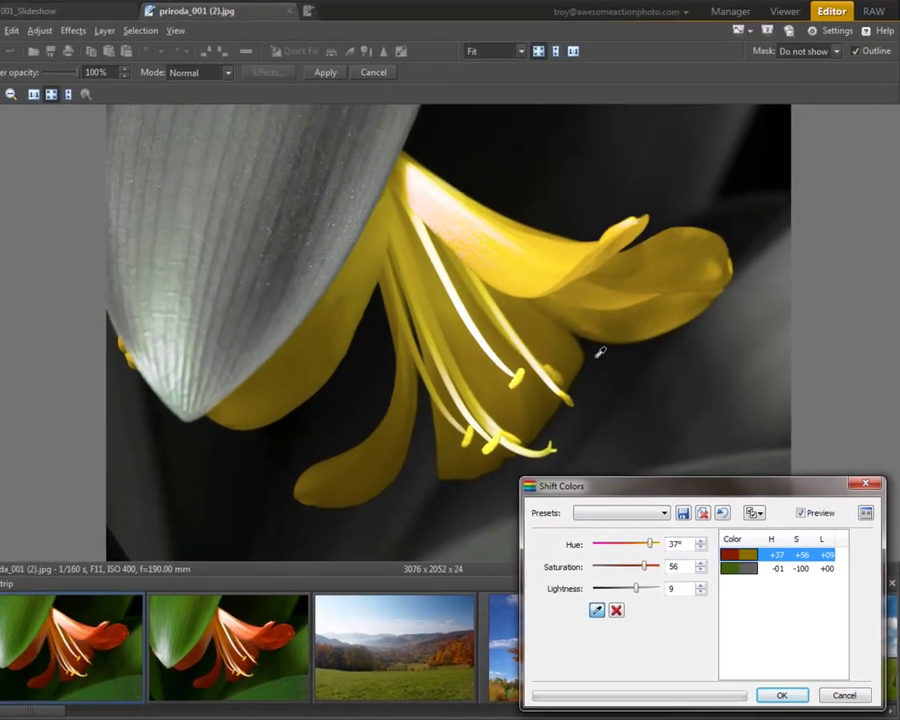